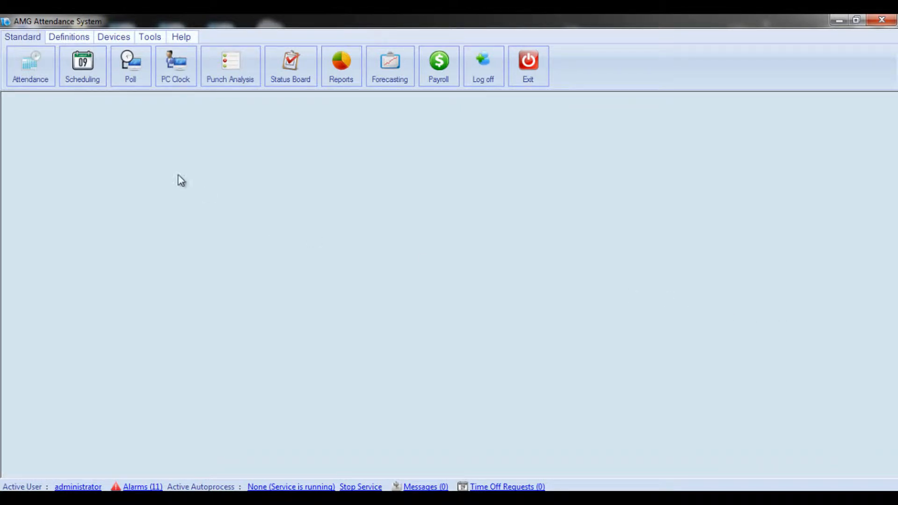
Open the list of pay policies and display its filter conditions
left_click(79, 37)
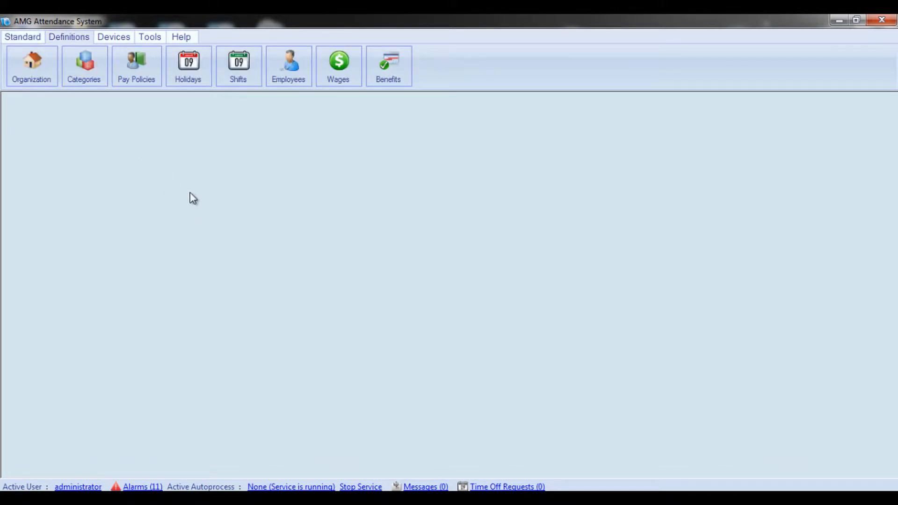
left_click(129, 81)
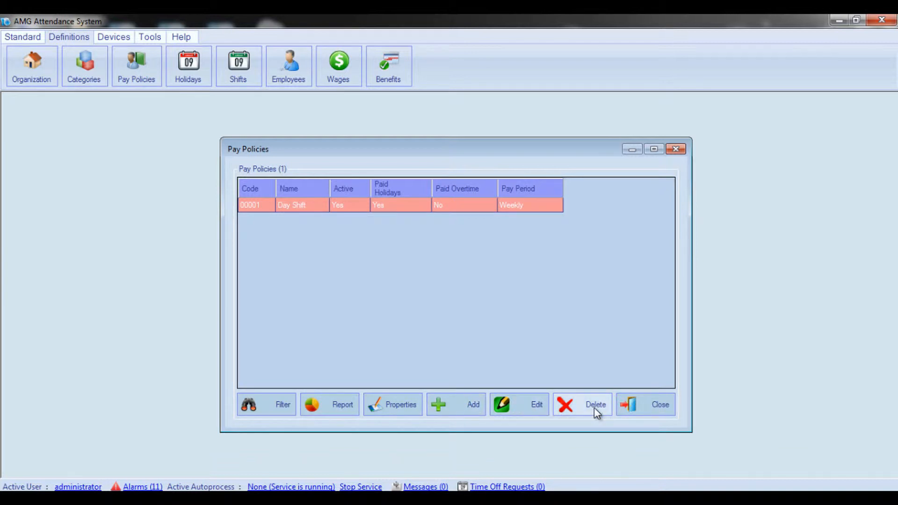
left_click(267, 403)
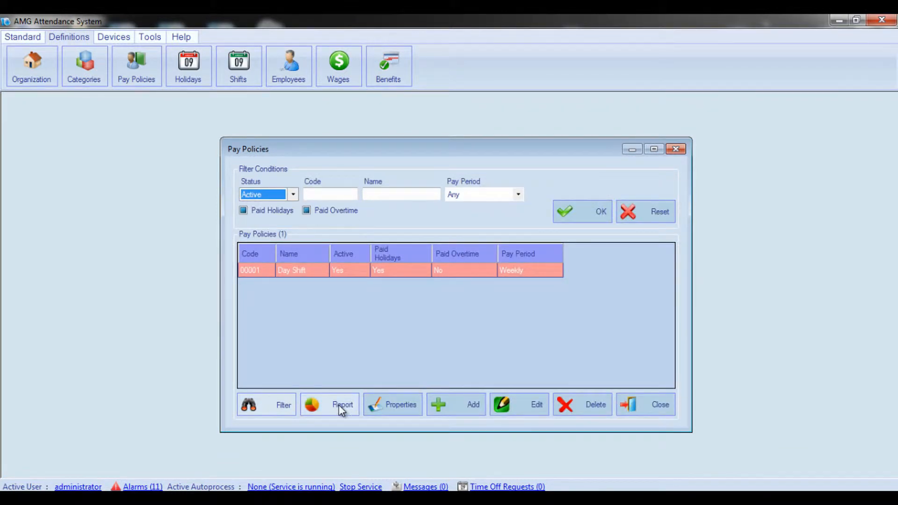
Reorder the pay policies table so the Pay Period column precedes Paid Overtime, and hide the filter conditions
left_click(408, 403)
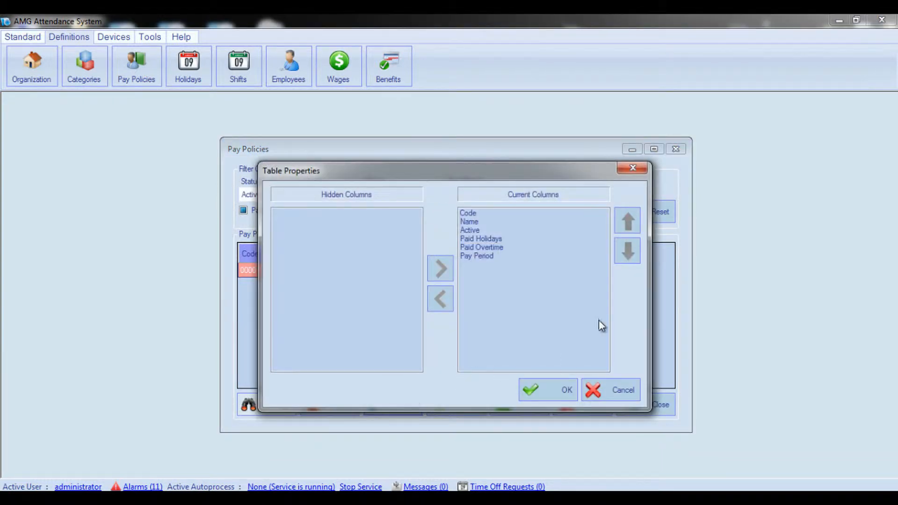
left_click(470, 261)
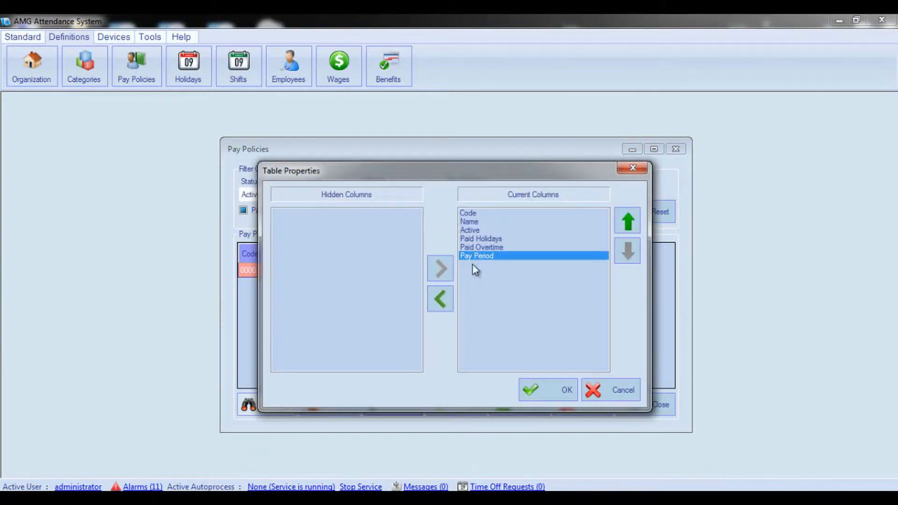
left_click(439, 299)
left_click(441, 269)
left_click(629, 224)
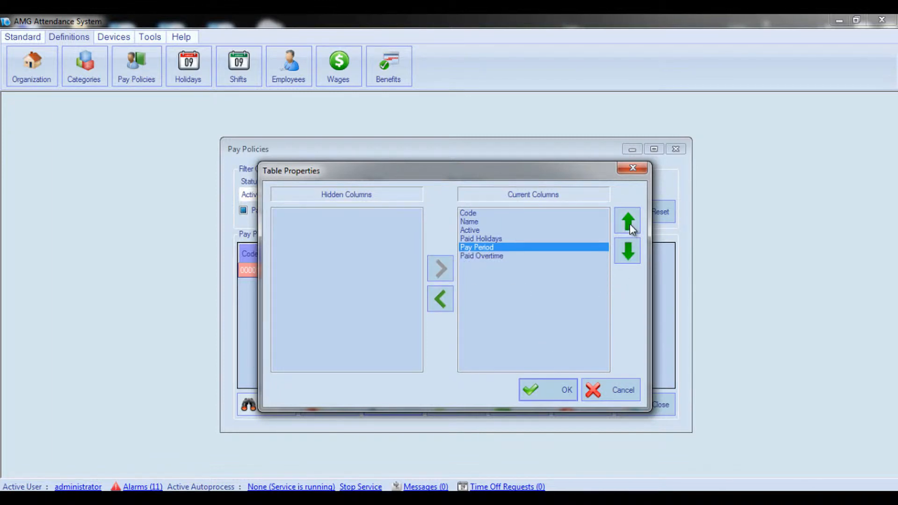
left_click(543, 395)
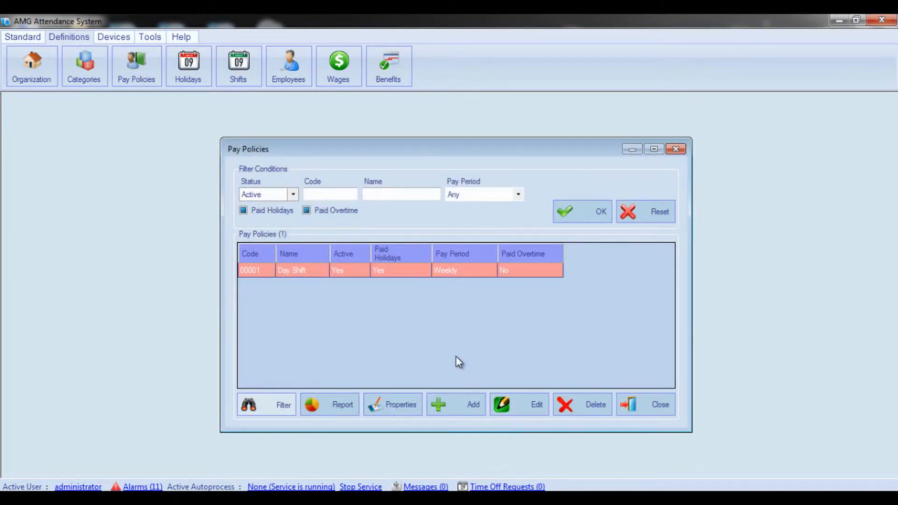
left_click(277, 410)
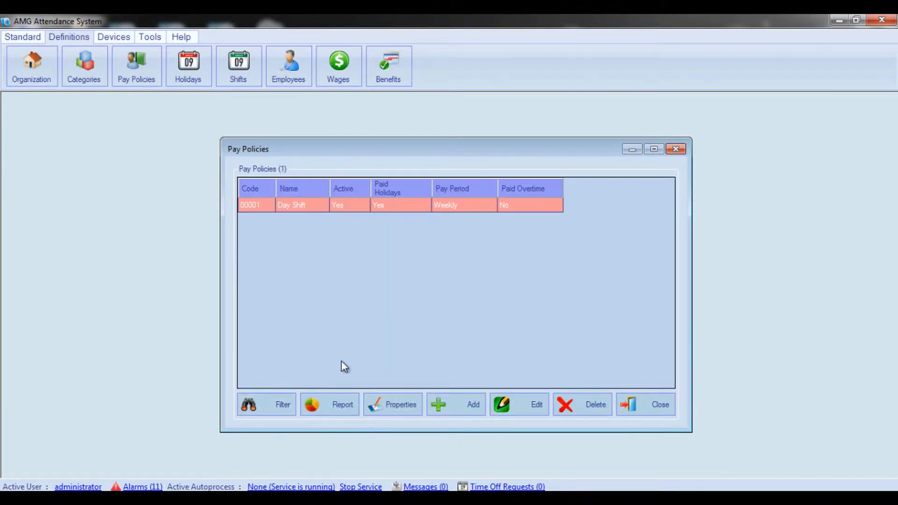
Start a new pay policy without copying an existing record and review its period options and its Holidays, Overtime and Exceptions settings
left_click(455, 405)
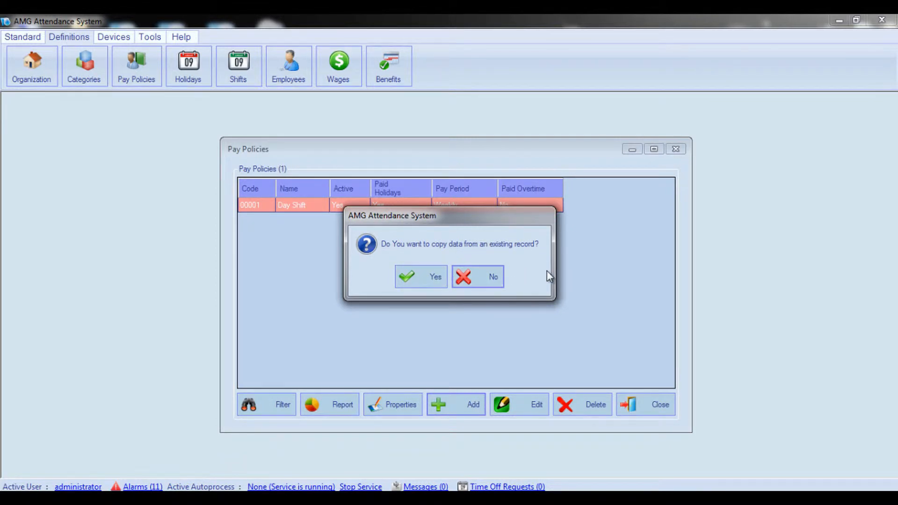
left_click(490, 275)
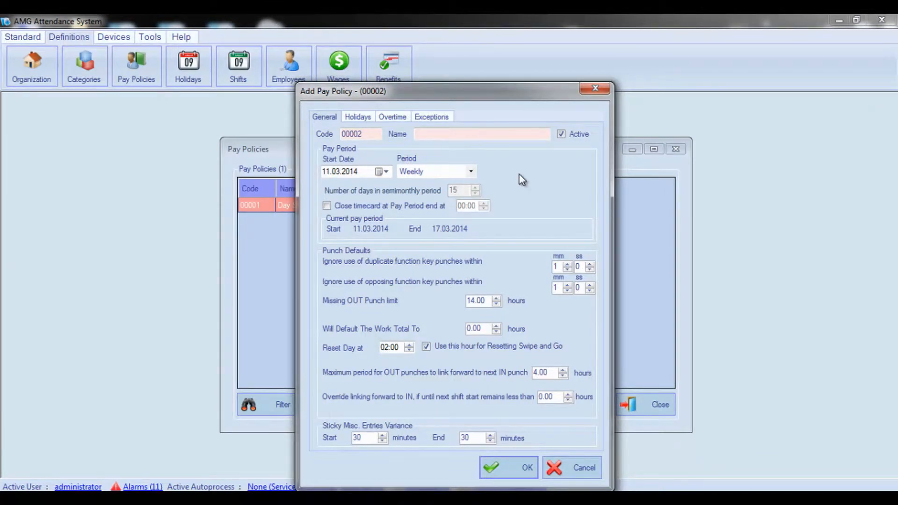
left_click(470, 168)
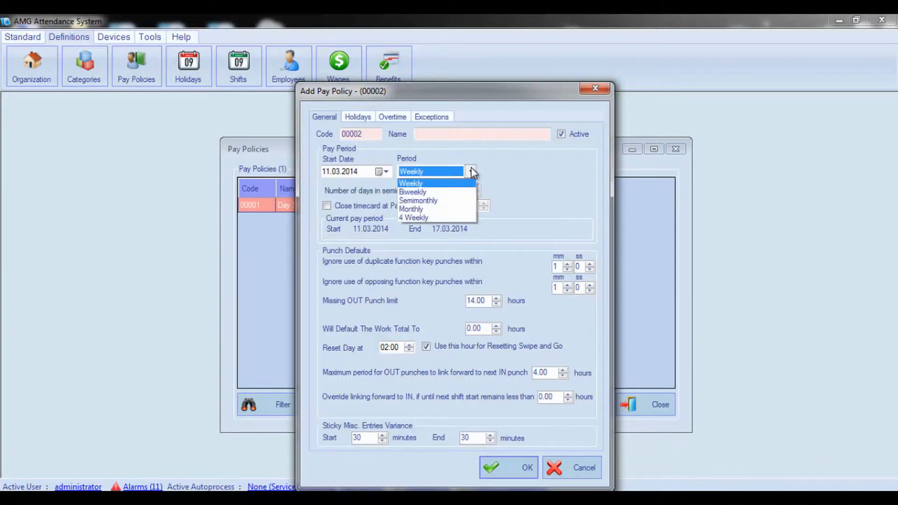
left_click(470, 167)
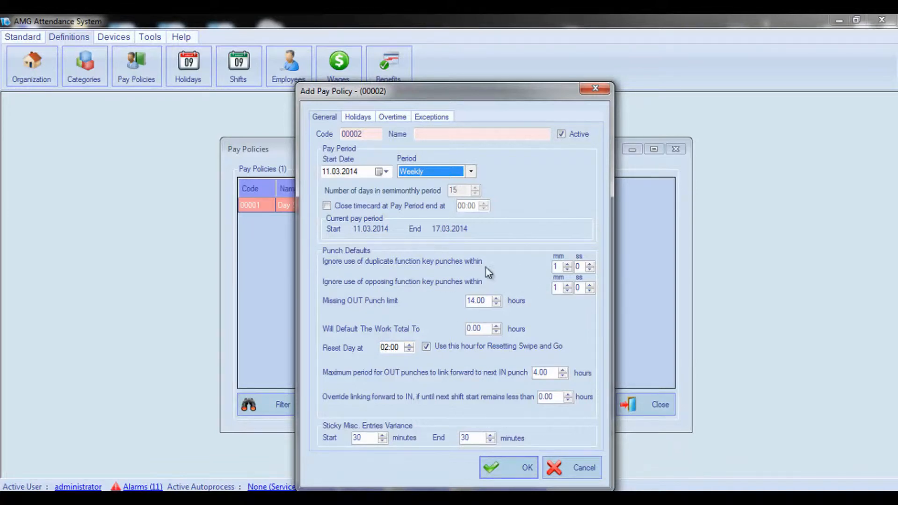
left_click(358, 117)
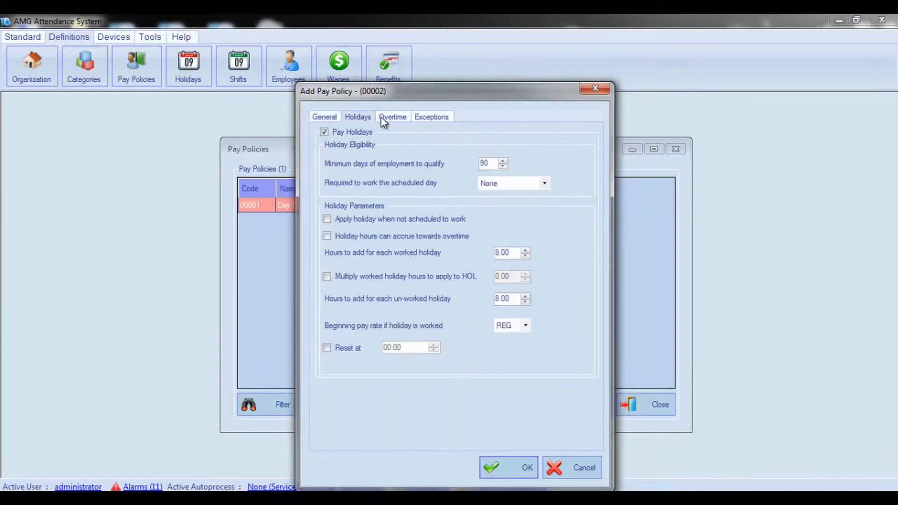
left_click(391, 118)
left_click(433, 121)
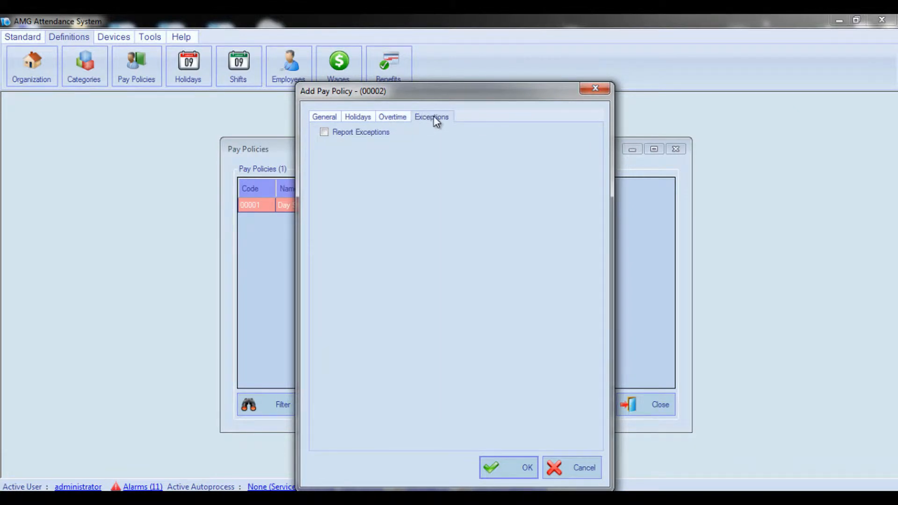
left_click(319, 117)
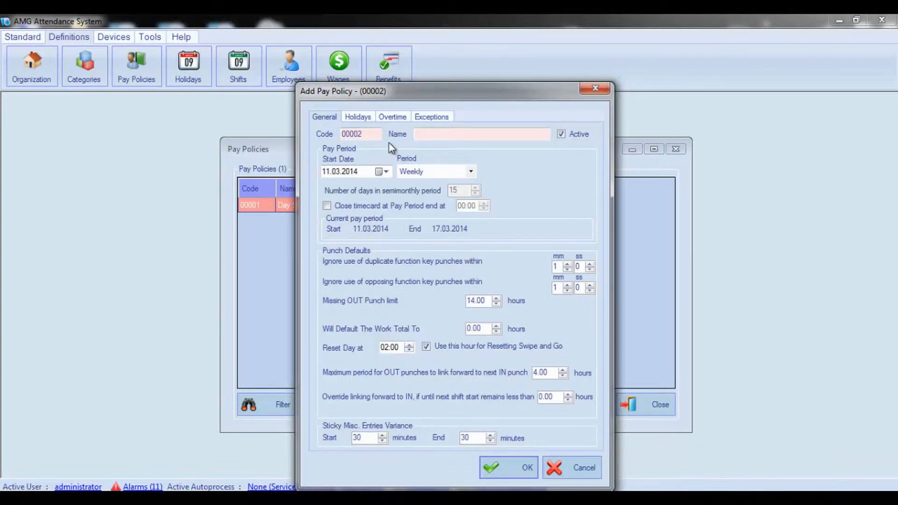
Name the new pay policy "Overnight shift" and set its pay period start date to 01.03.2014
left_click(438, 135)
type("Overni")
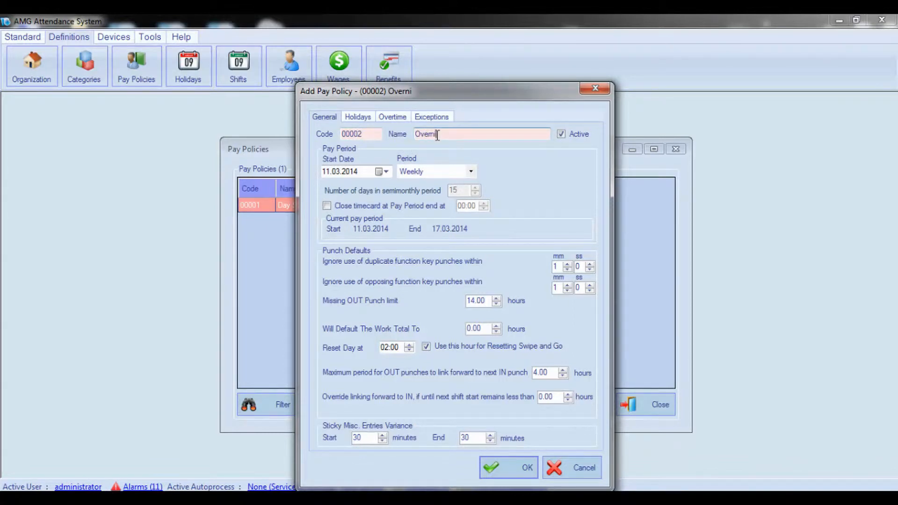
type("ght shift")
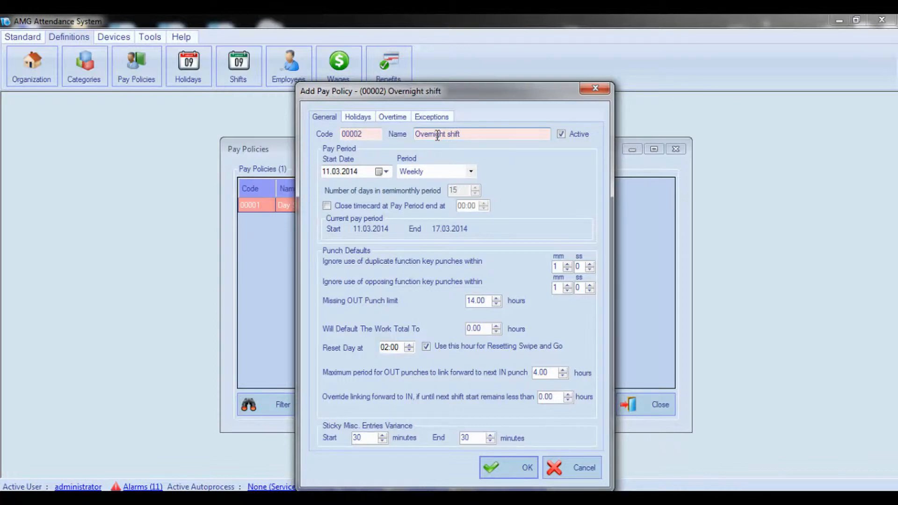
left_click(382, 172)
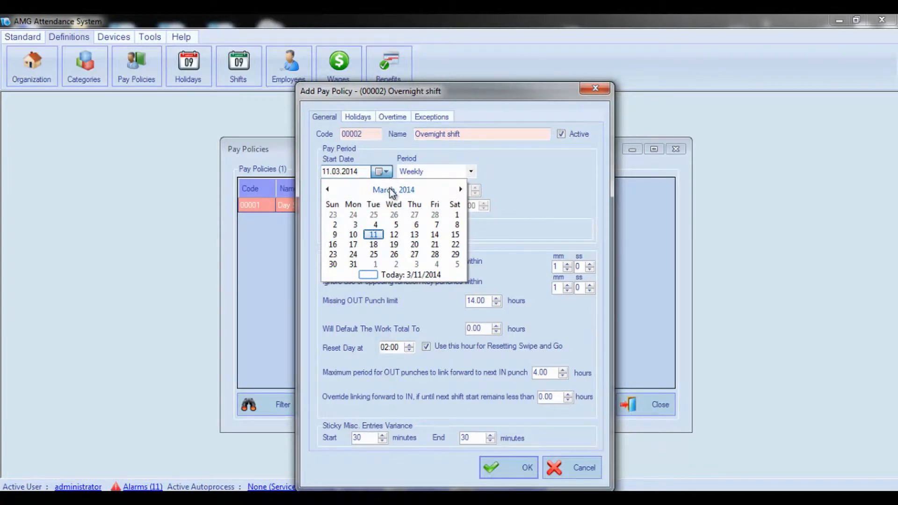
left_click(457, 215)
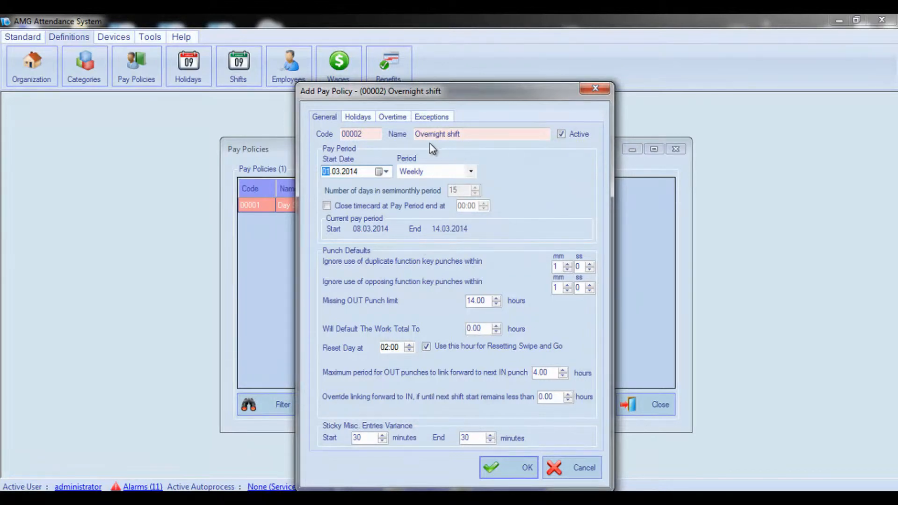
Set the pay period to Semimonthly with 13 days and enable closing the timecard at pay period end at 00:00
left_click(474, 170)
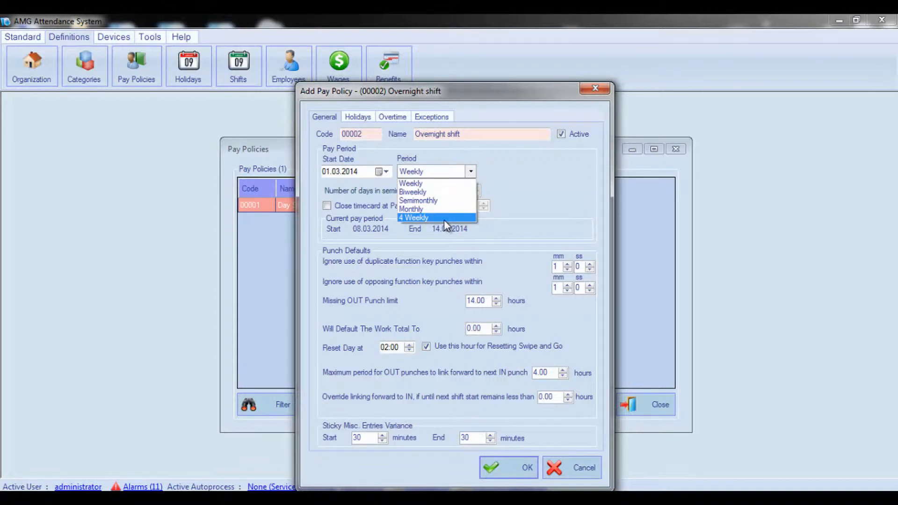
left_click(431, 201)
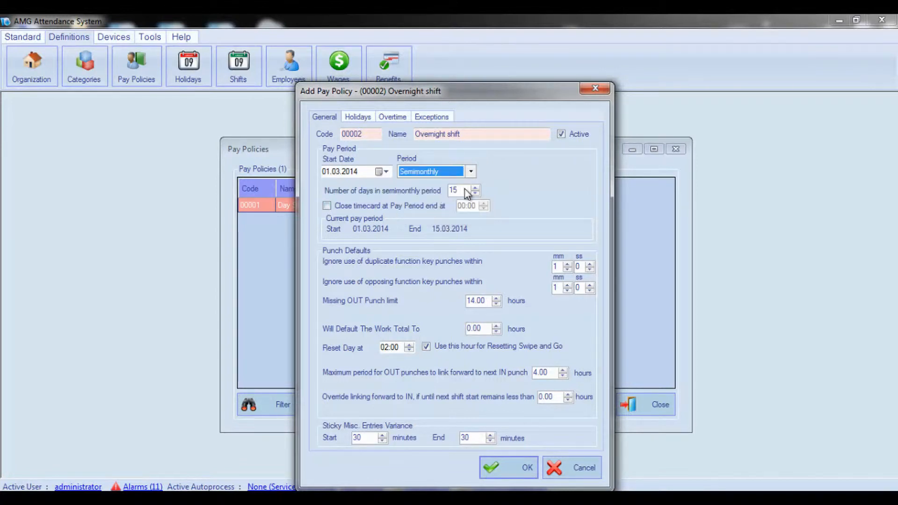
double_click(464, 192)
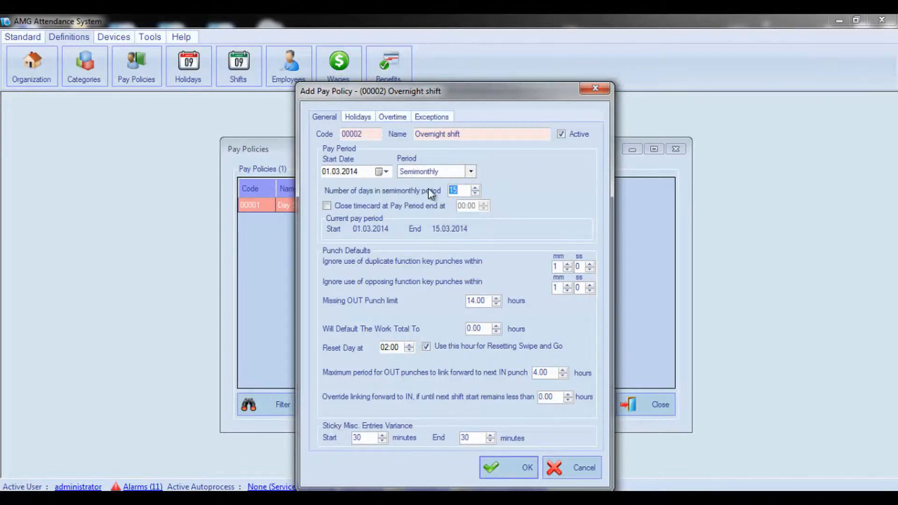
type("13")
left_click(327, 206)
left_click(470, 206)
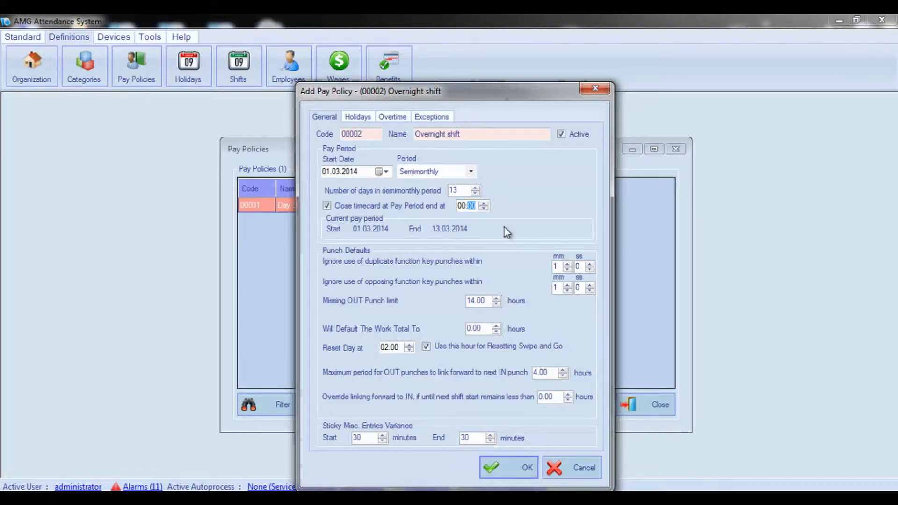
left_click(386, 172)
left_click(388, 172)
Set the ignore time for both duplicate and opposing function key punches to 2 minutes
left_click(555, 266)
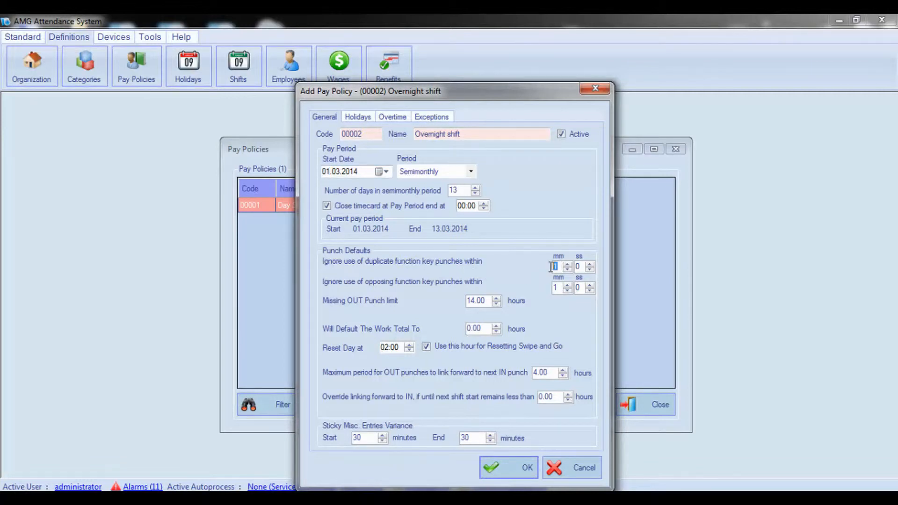
left_click(579, 268)
left_click(559, 267)
left_click(582, 287)
left_click_drag(559, 287, 548, 287)
type("2")
Set the missing OUT punch limit to 14 hours and the default work total to 5 hours
left_click(469, 328)
left_click_drag(473, 300, 467, 300)
key("BackSpace")
key("Delete")
type("14")
key("BackSpace")
type("5")
Set the Reset Day hour to 2 and toggle the use of this hour for resetting Swipe and Go
left_click(387, 351)
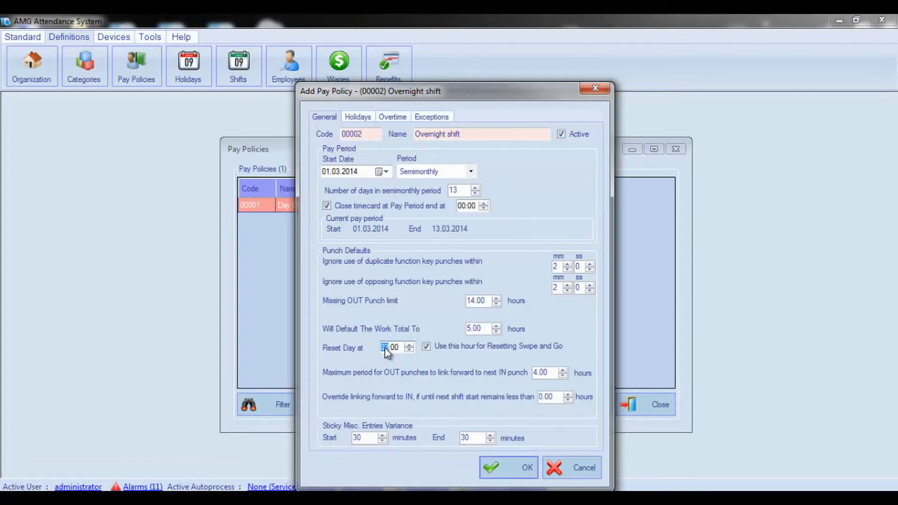
left_click(410, 344)
left_click(441, 354)
left_click(425, 347)
type("2")
key("Tab")
left_click(426, 347)
key("Left")
Set the maximum period linking OUT punches to the next IN punch to 5 hours and the linking override to 4 hours
left_click(533, 372)
key("Delete")
type("5")
left_click(544, 396)
key("Home")
key("Delete")
key("Delete")
type("4.")
Set the Sticky Misc. Entries Variance to 20 minutes and save the pay policy
left_click(367, 438)
left_click_drag(367, 438, 348, 440)
left_click_drag(472, 437, 458, 437)
type("20")
left_click(511, 470)
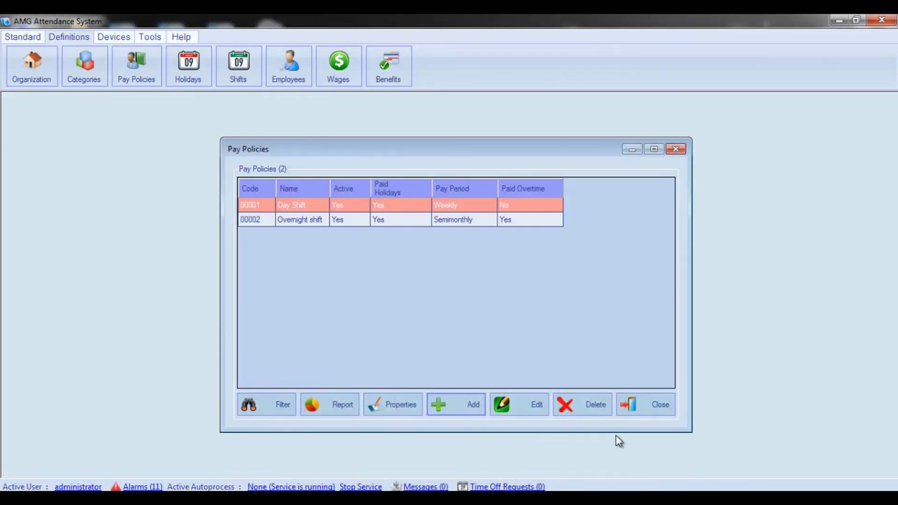